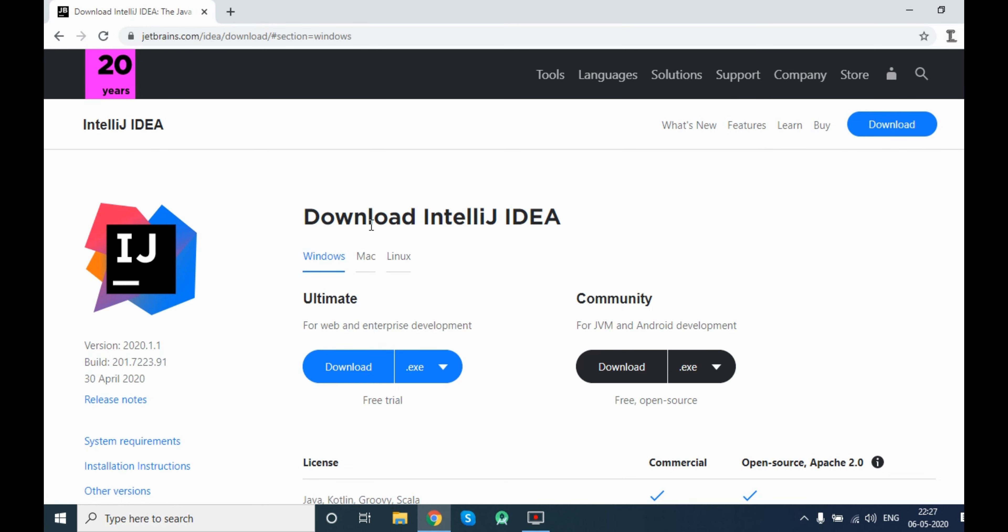
Review the IntelliJ IDEA download options for Mac and Linux and return to the Windows options
{"action": "left_click", "coordinate": [370, 261]}
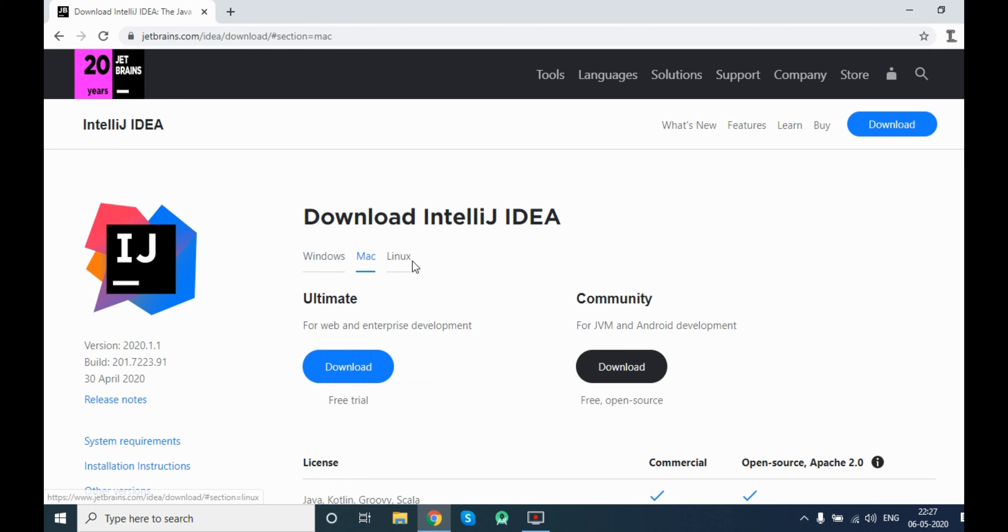
{"action": "left_click", "coordinate": [407, 263]}
{"action": "left_click", "coordinate": [317, 263]}
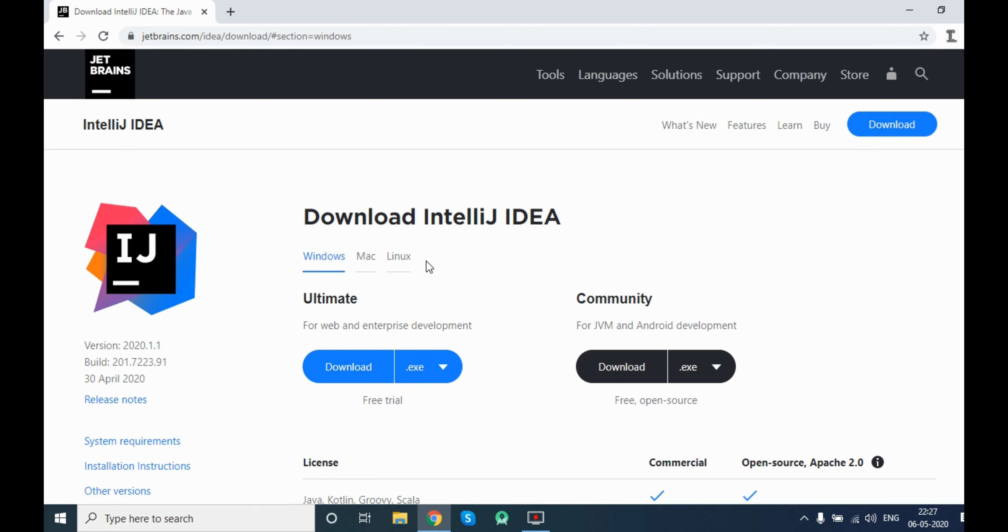
{"action": "scroll", "coordinate": [430, 267], "scroll_direction": "down", "scroll_amount": 2}
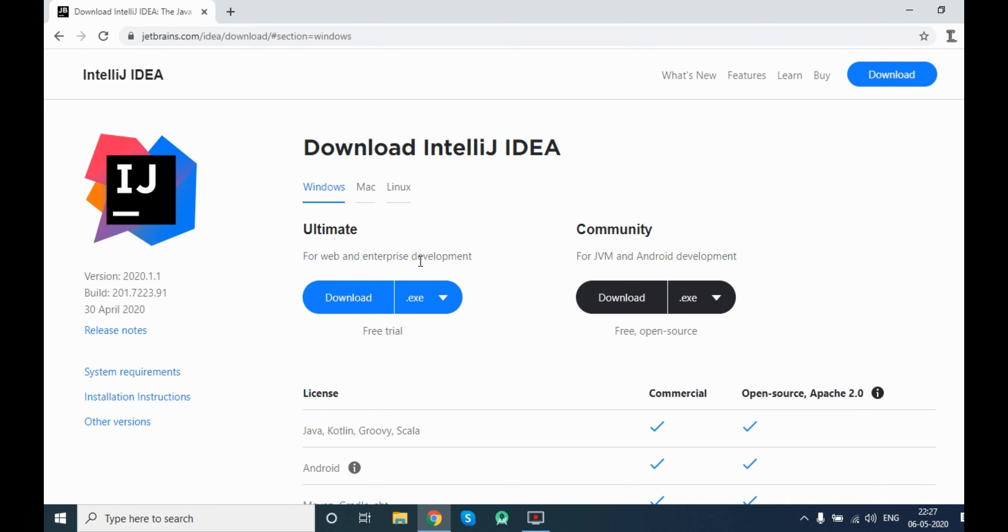
{"action": "scroll", "coordinate": [354, 196], "scroll_direction": "down", "scroll_amount": 2}
{"action": "scroll", "coordinate": [354, 196], "scroll_direction": "up", "scroll_amount": 2}
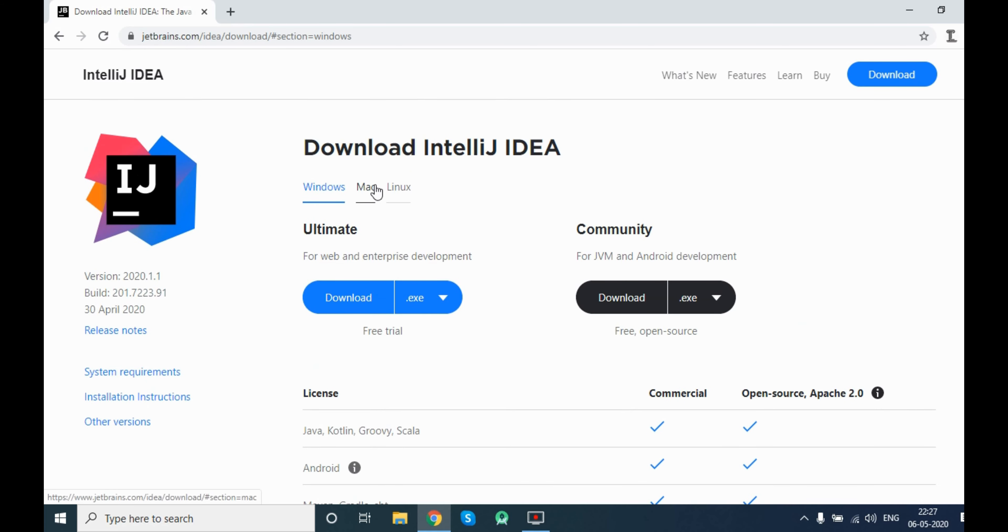
{"action": "left_click", "coordinate": [375, 189]}
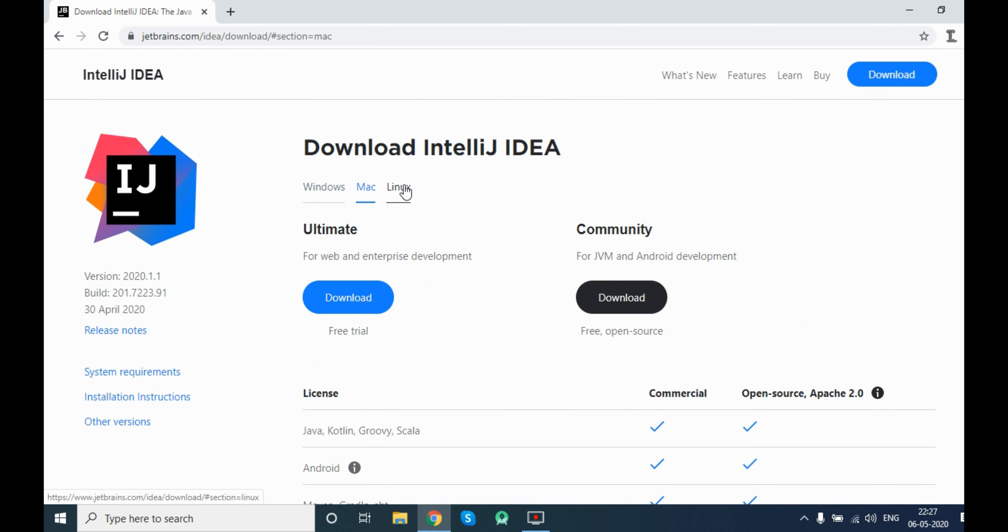
{"action": "left_click", "coordinate": [332, 204]}
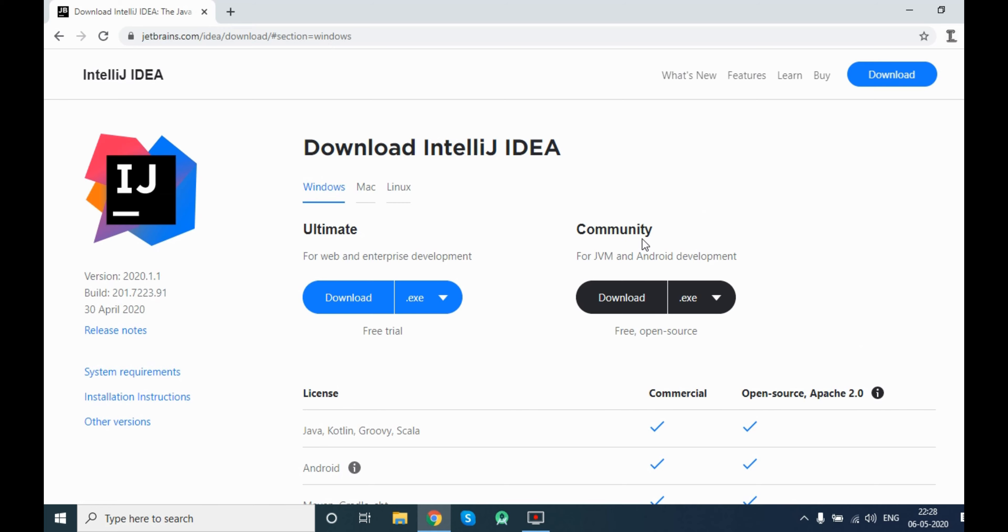
Compare the licences and supported features of the Ultimate and Community editions in the comparison table
{"action": "scroll", "coordinate": [645, 245], "scroll_direction": "down", "scroll_amount": 10}
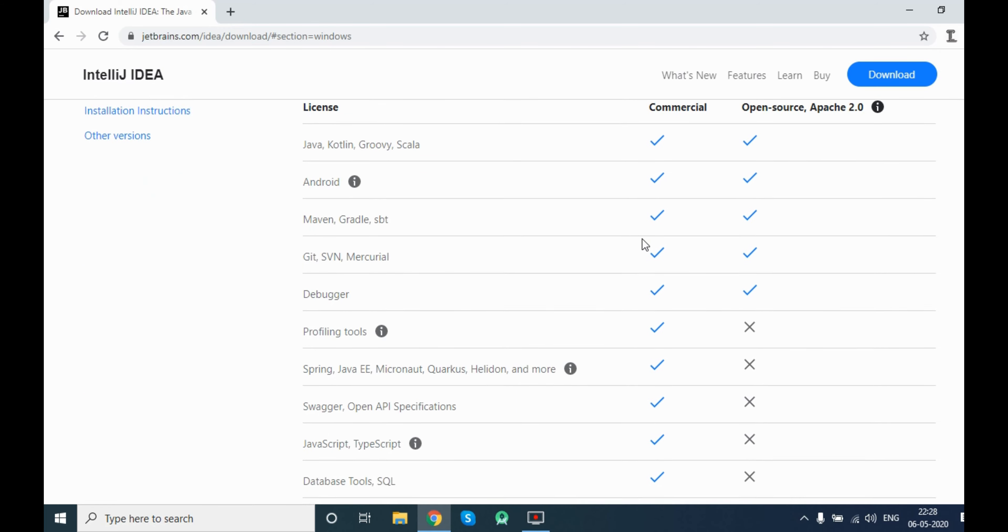
{"action": "scroll", "coordinate": [645, 271], "scroll_direction": "up", "scroll_amount": 5}
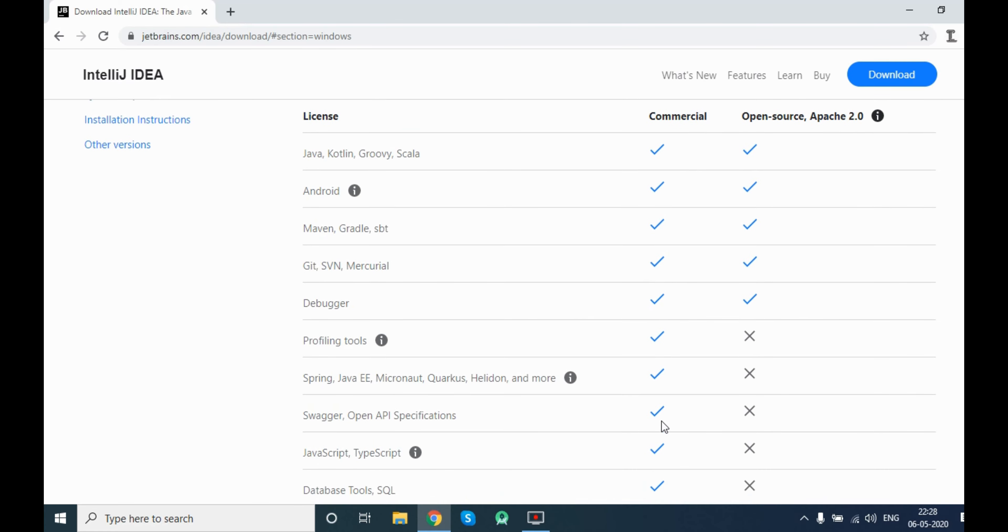
{"action": "scroll", "coordinate": [661, 427], "scroll_direction": "down", "scroll_amount": 2}
{"action": "scroll", "coordinate": [658, 439], "scroll_direction": "down", "scroll_amount": 1}
{"action": "scroll", "coordinate": [658, 439], "scroll_direction": "up", "scroll_amount": 5}
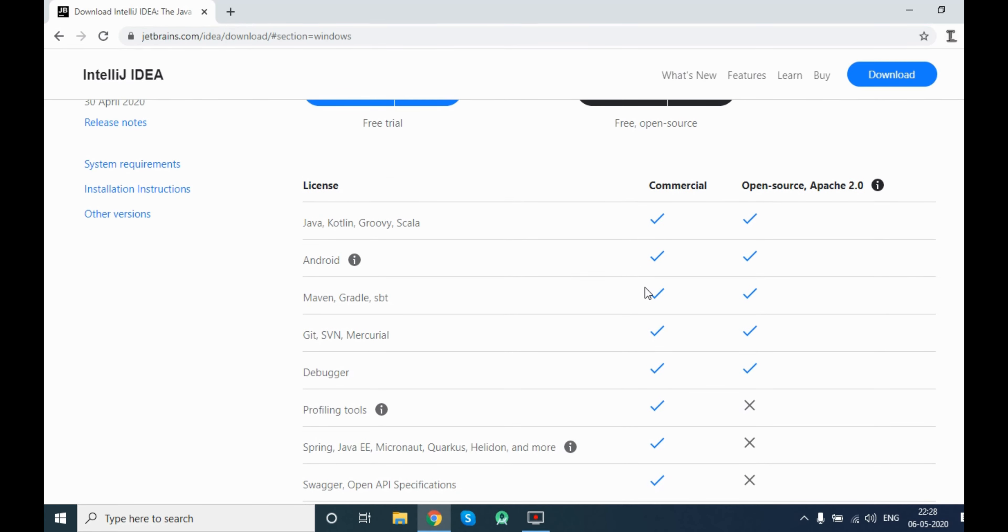
{"action": "scroll", "coordinate": [743, 219], "scroll_direction": "up", "scroll_amount": 3}
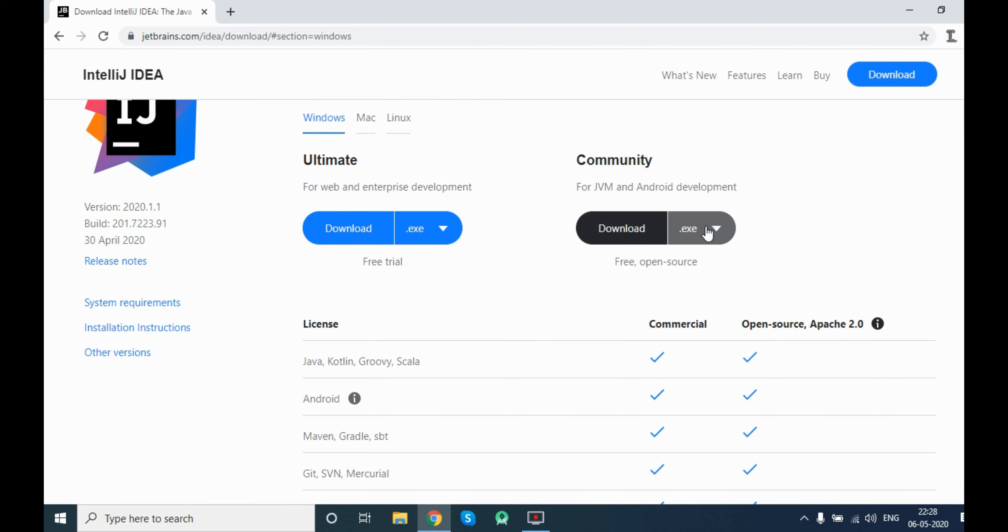
{"action": "scroll", "coordinate": [707, 234], "scroll_direction": "down", "scroll_amount": 5}
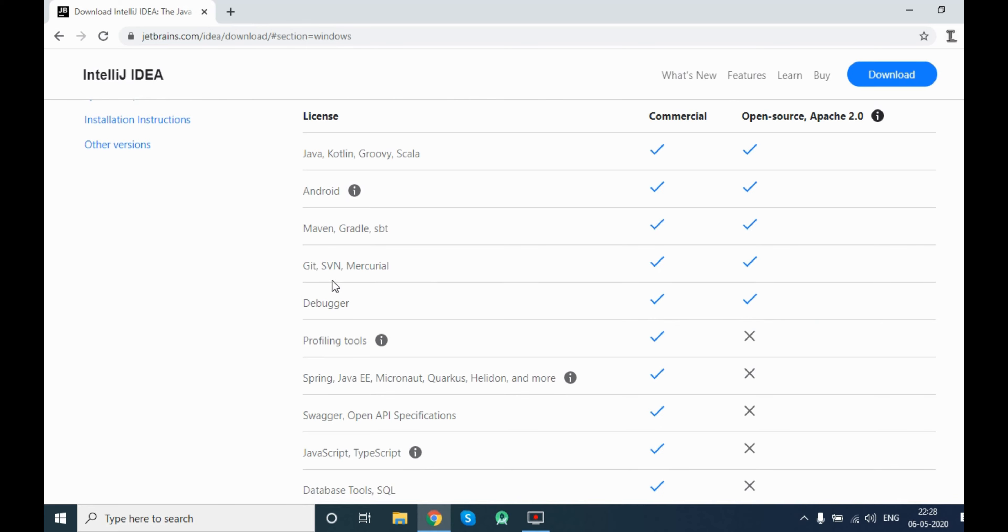
{"action": "left_click_drag", "start_coordinate": [332, 283], "coordinate": [309, 152]}
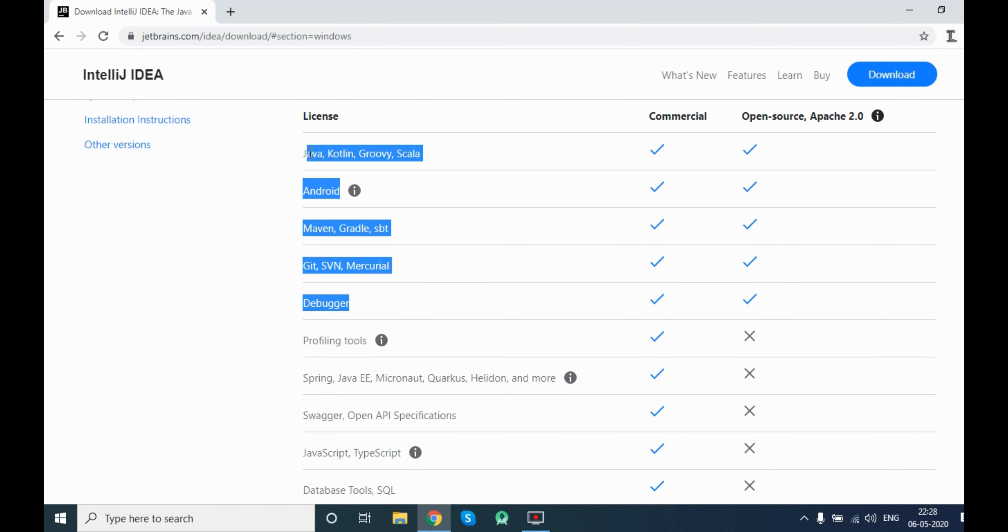
{"action": "scroll", "coordinate": [762, 343], "scroll_direction": "up", "scroll_amount": 3}
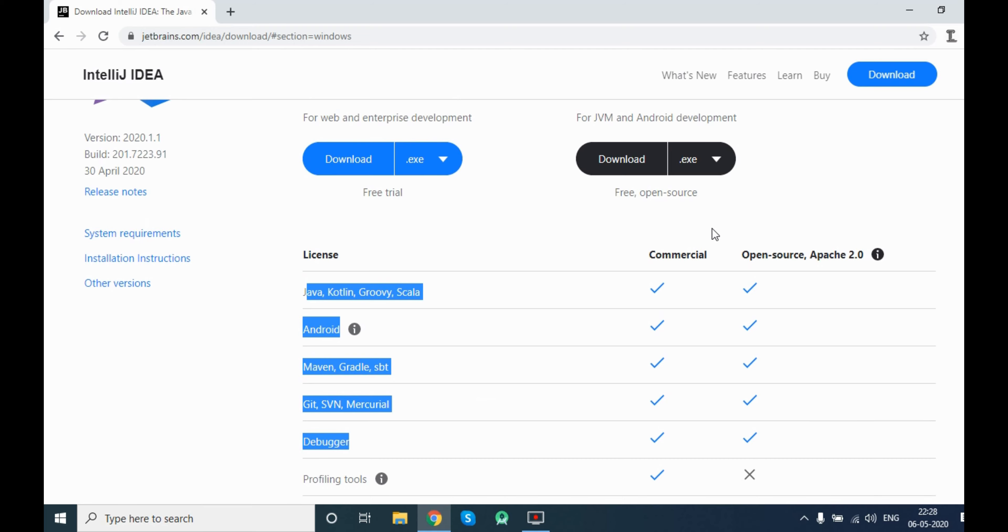
{"action": "scroll", "coordinate": [715, 234], "scroll_direction": "up", "scroll_amount": 3}
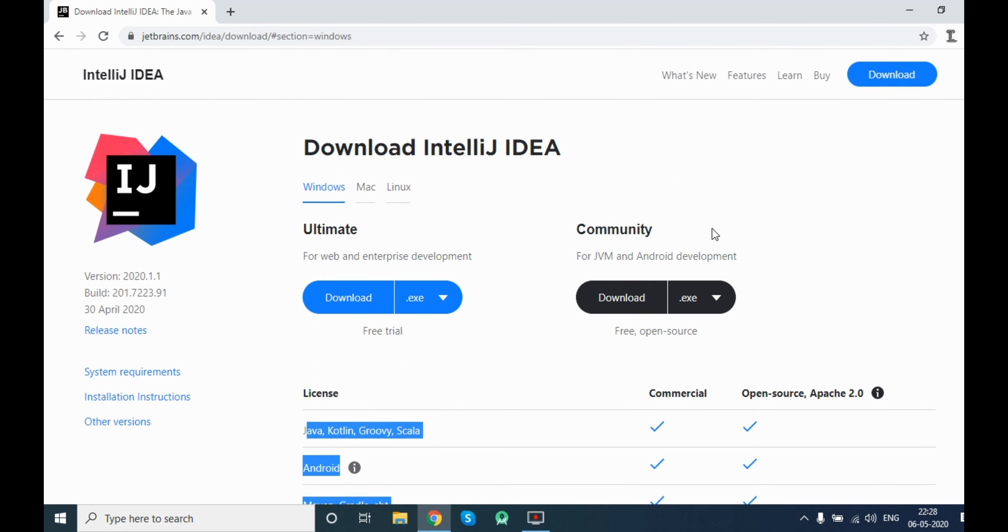
Download the Community edition of IntelliJ IDEA as the Windows (.exe) installer
{"action": "left_click", "coordinate": [720, 299]}
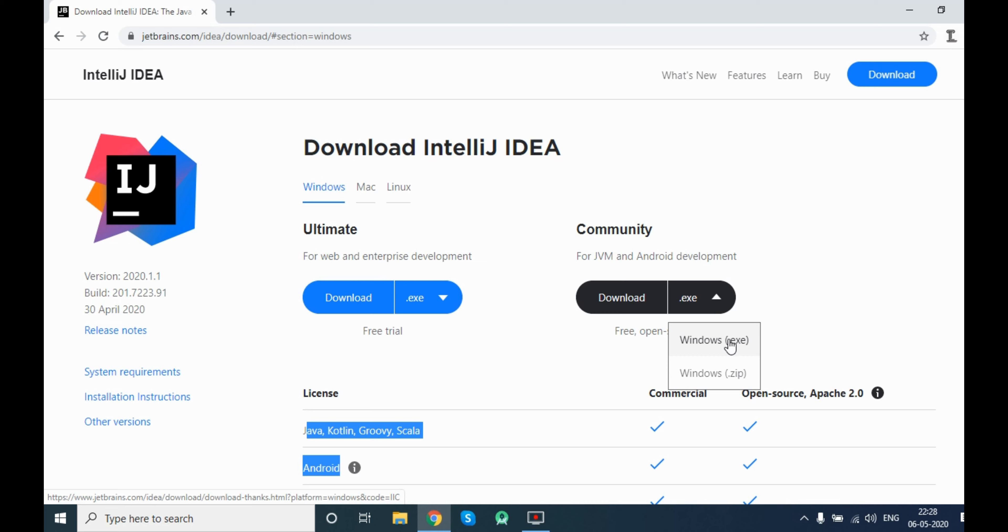
{"action": "left_click", "coordinate": [729, 340]}
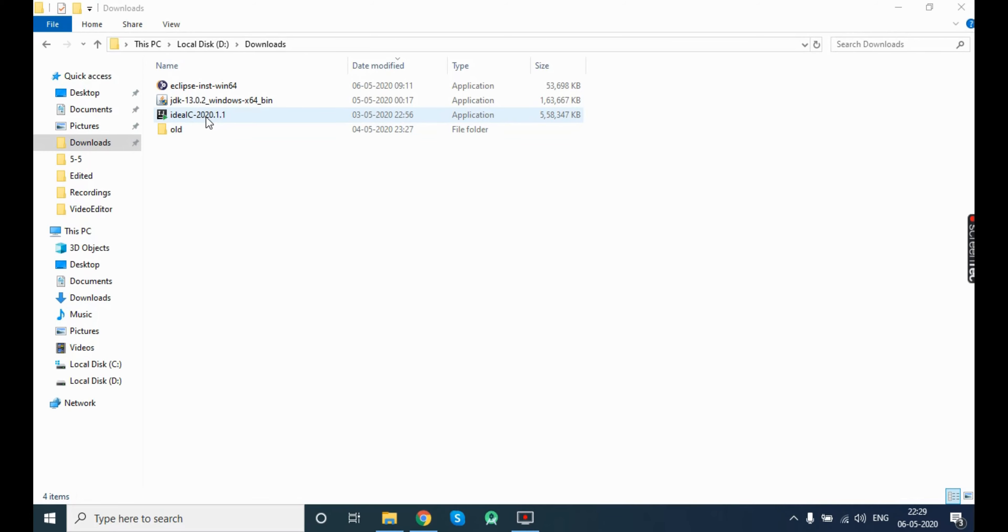
Run the ideaIC-2020.1.1 installer with the default destination, a 64-bit launcher desktop shortcut and the JetBrains Start Menu folder
{"action": "double_click", "coordinate": [205, 117]}
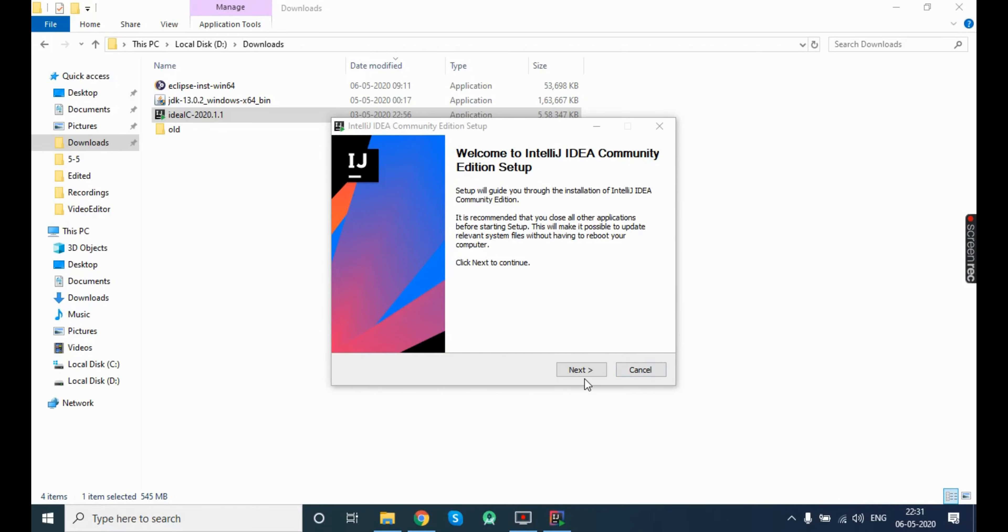
{"action": "left_click", "coordinate": [592, 374]}
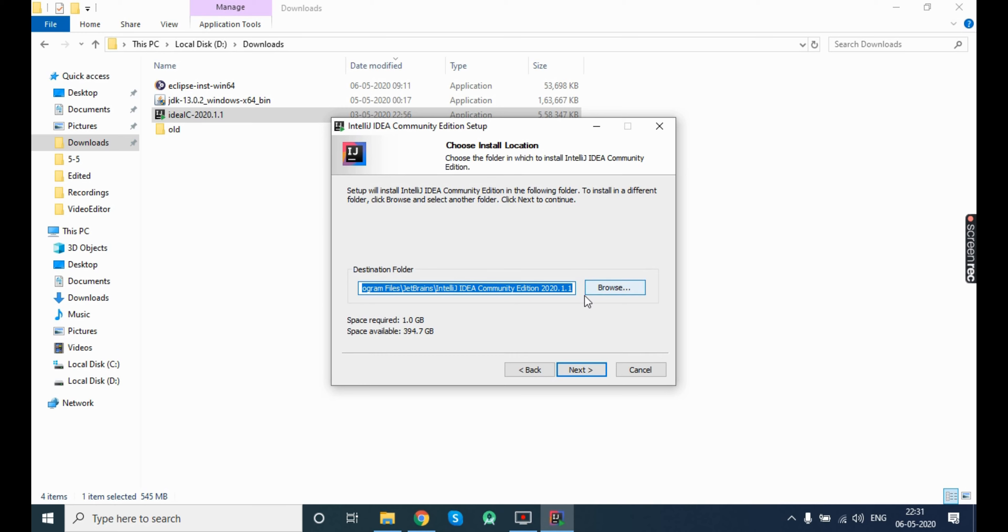
{"action": "left_click", "coordinate": [588, 372]}
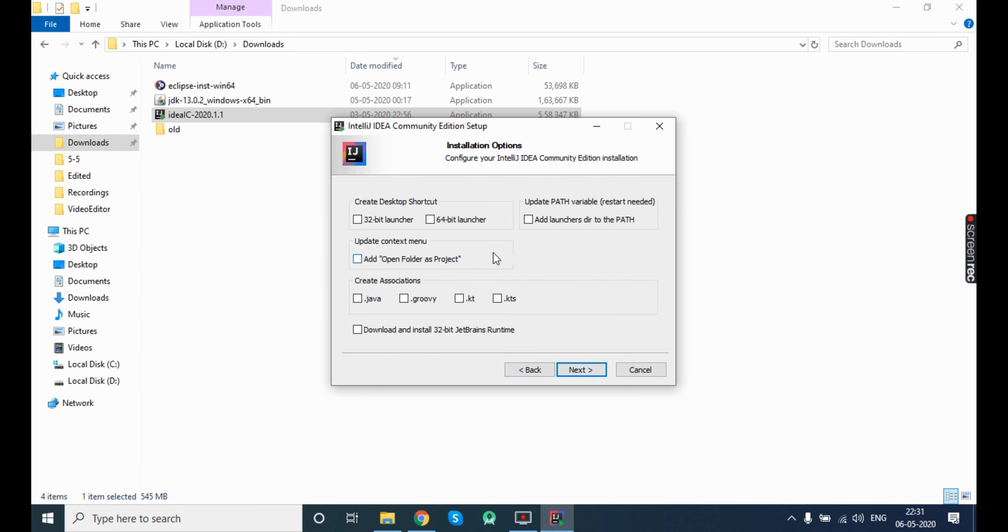
{"action": "left_click", "coordinate": [431, 220]}
{"action": "left_click", "coordinate": [588, 370]}
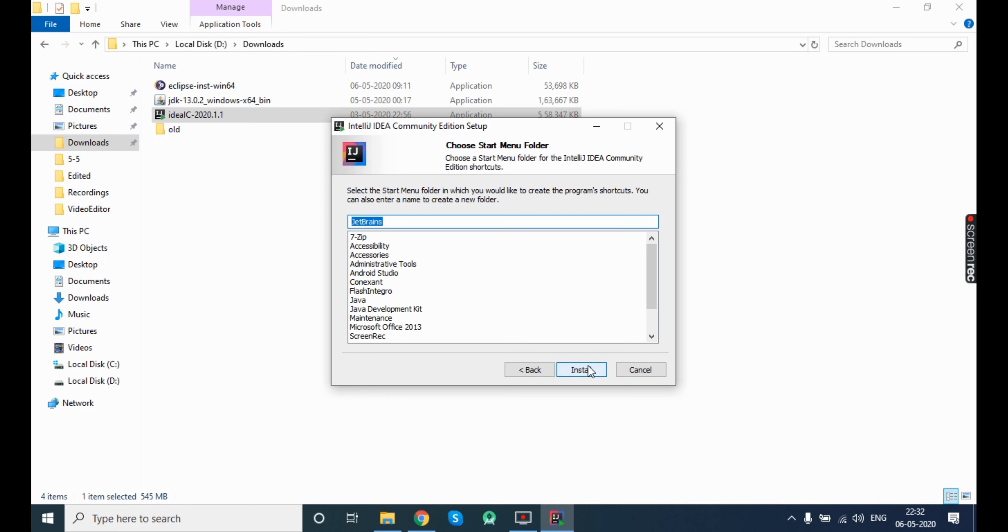
{"action": "left_click", "coordinate": [587, 367]}
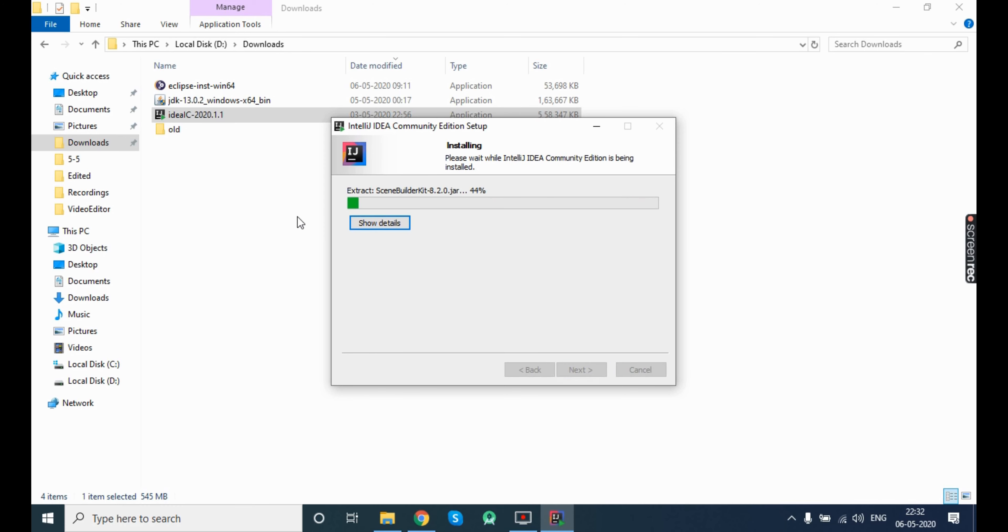
Show the installation details and finish the setup with the option to run IntelliJ IDEA Community Edition enabled
{"action": "left_click", "coordinate": [385, 223]}
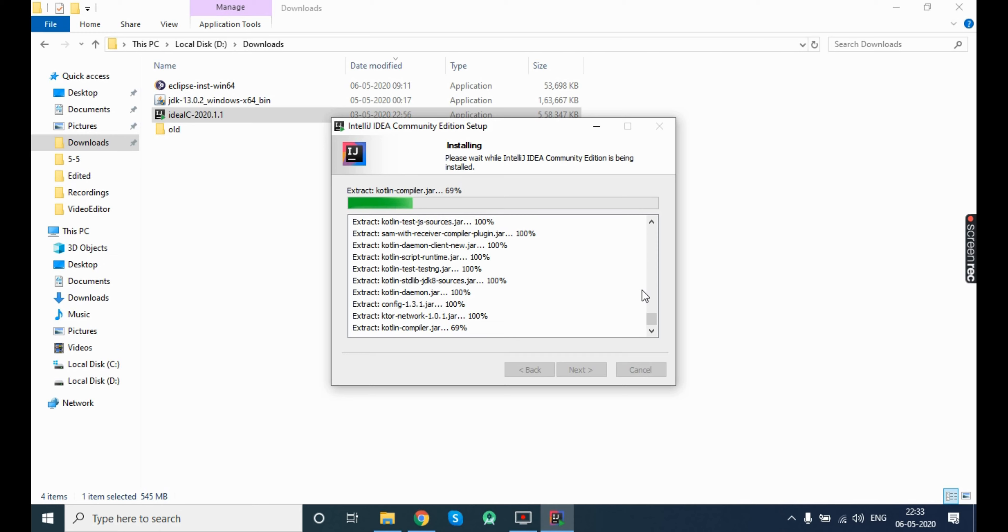
{"action": "mouse_move", "coordinate": [973, 261]}
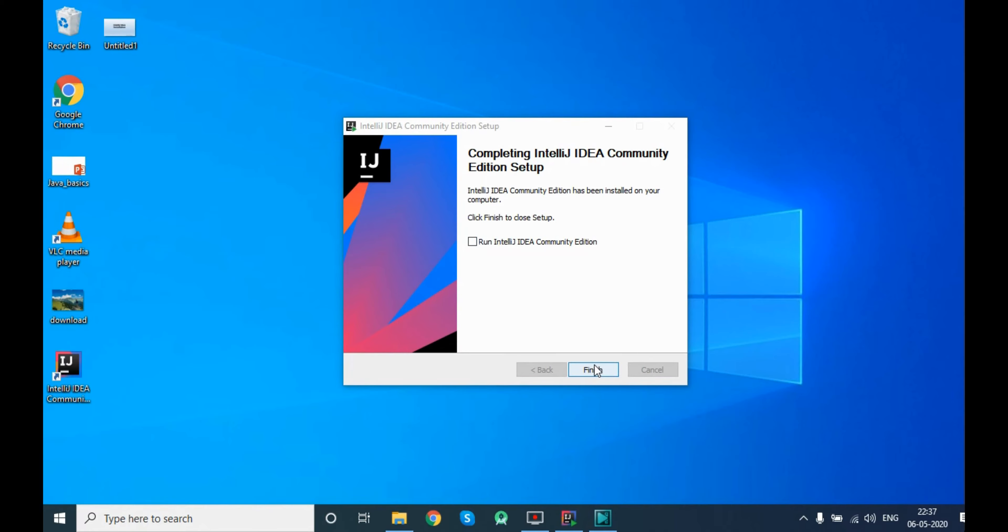
{"action": "left_click", "coordinate": [469, 246]}
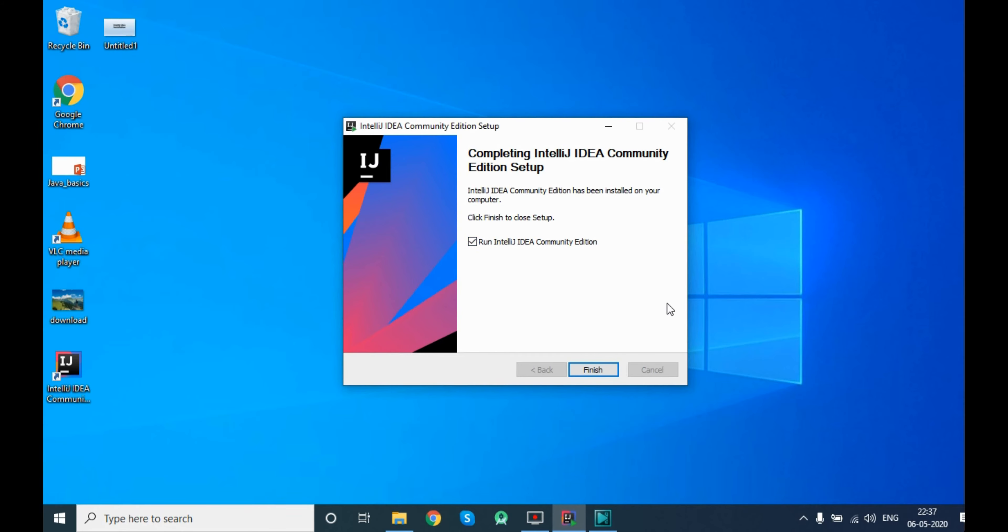
{"action": "left_click", "coordinate": [599, 369]}
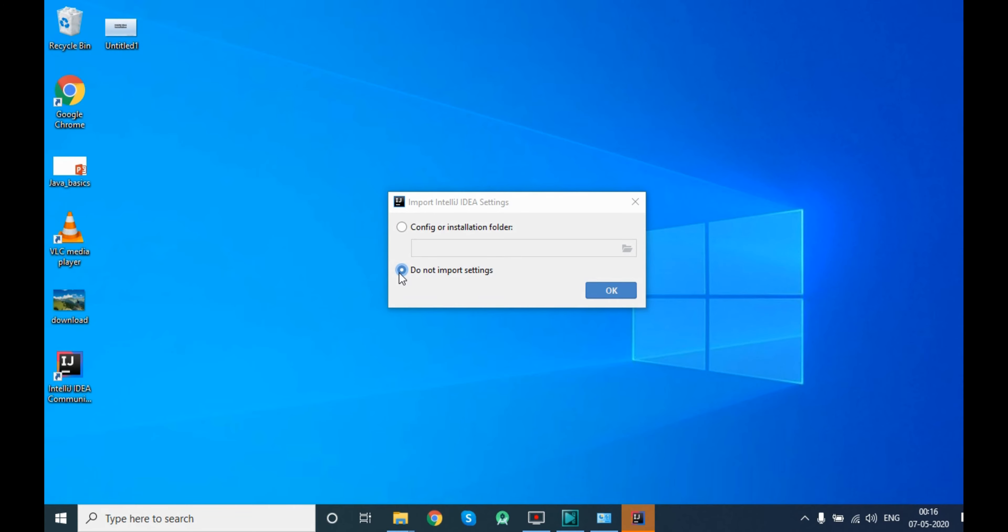
Start IntelliJ IDEA without importing settings and skip the remaining customization, keeping the defaults
{"action": "left_click", "coordinate": [611, 290]}
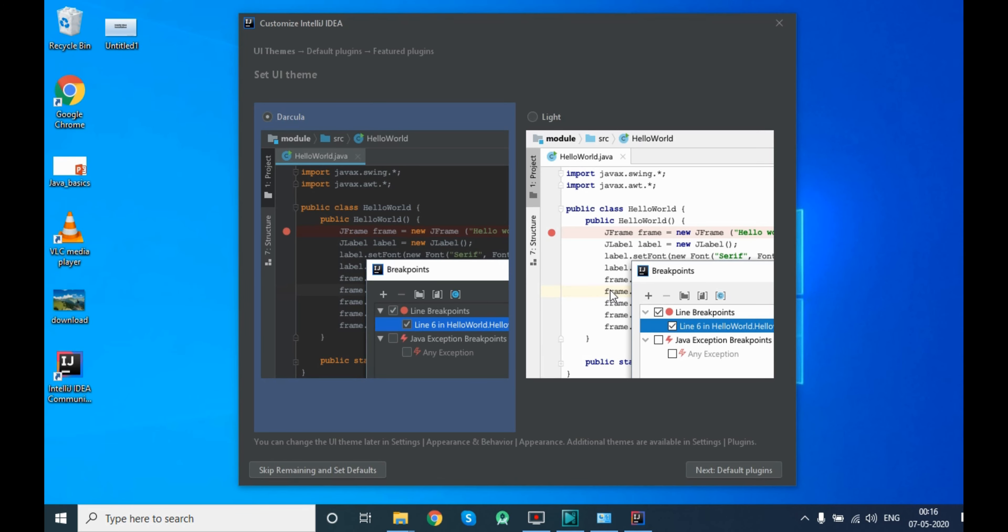
{"action": "left_click", "coordinate": [279, 469]}
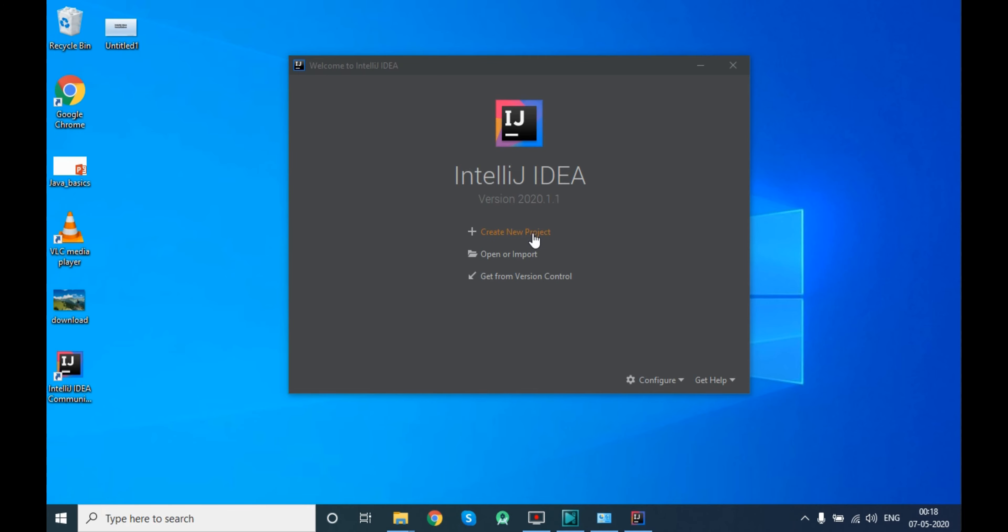
Start a new Java project and check the available project SDKs, keeping version 13 selected
{"action": "left_click", "coordinate": [534, 239]}
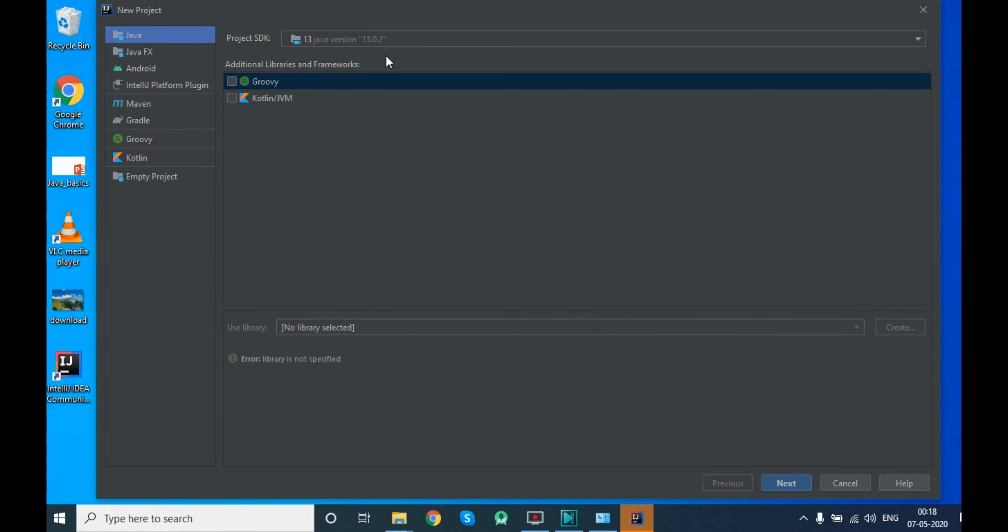
{"action": "left_click", "coordinate": [824, 42]}
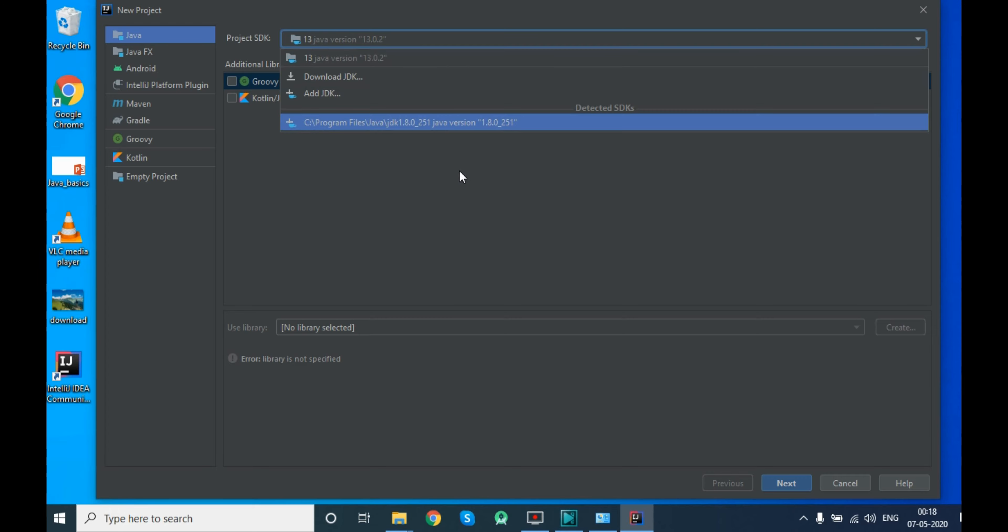
{"action": "left_click", "coordinate": [437, 180]}
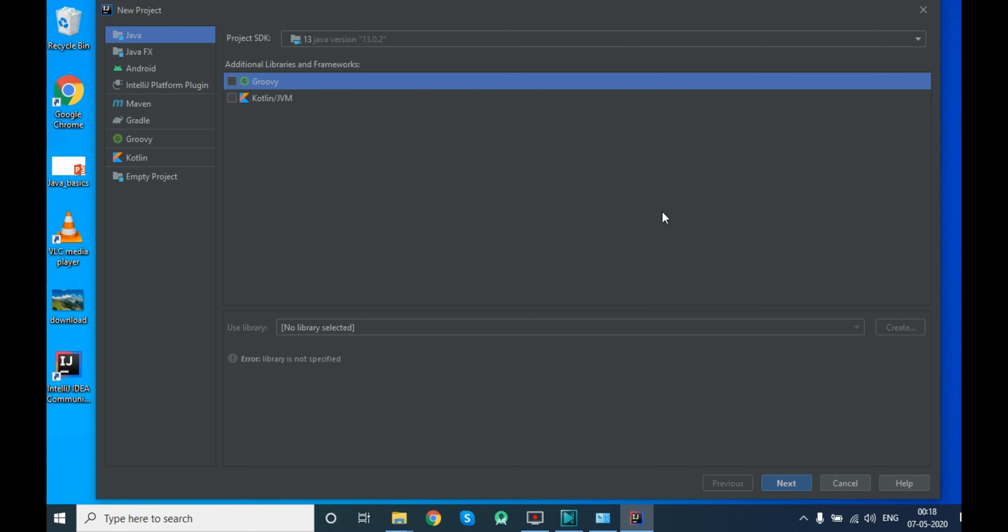
{"action": "left_click", "coordinate": [361, 39]}
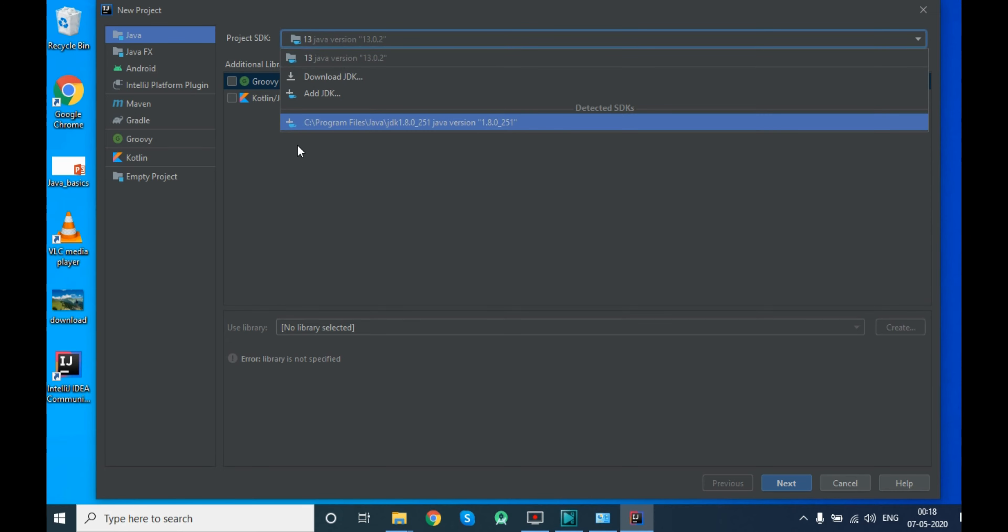
{"action": "left_click", "coordinate": [333, 169]}
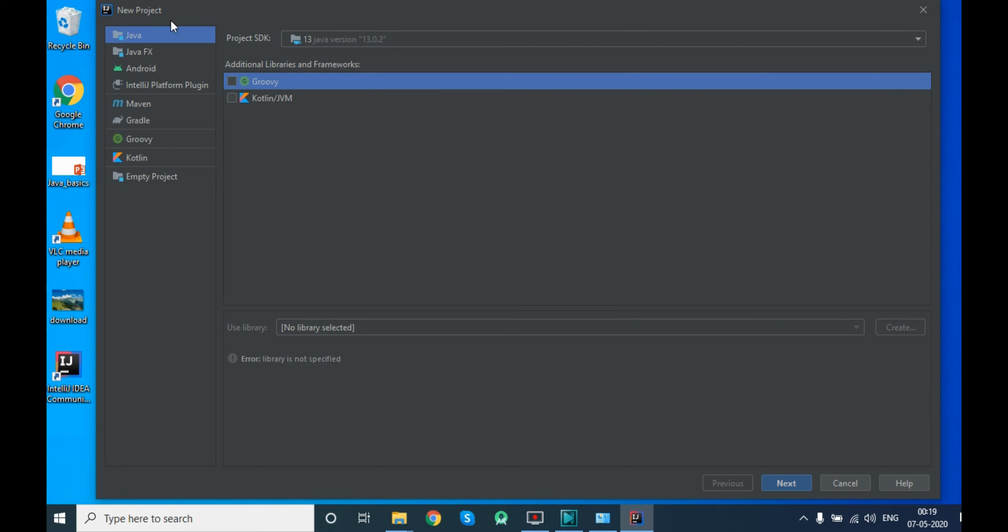
Create the project as FirstJavaProject without a template or additional libraries, and dismiss the Tip of the Day
{"action": "left_click", "coordinate": [785, 482]}
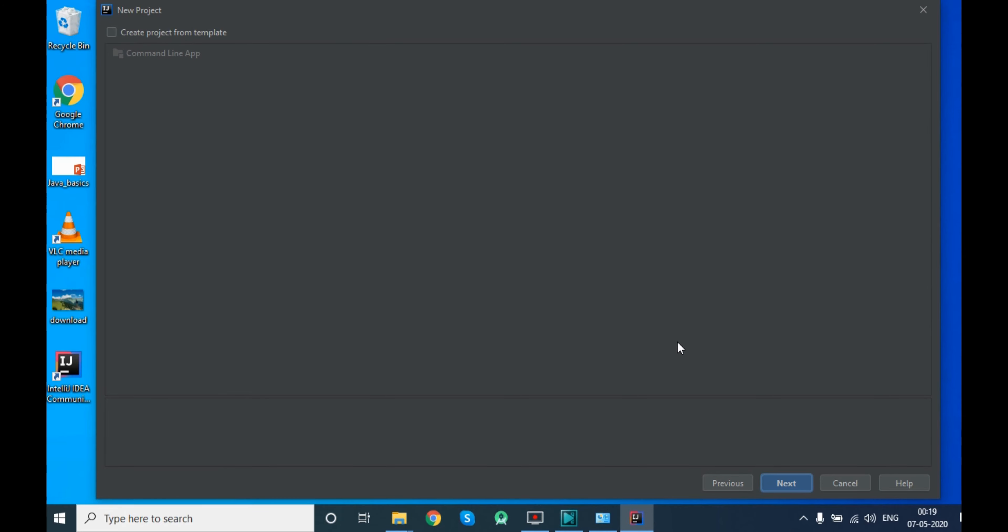
{"action": "left_click", "coordinate": [790, 481]}
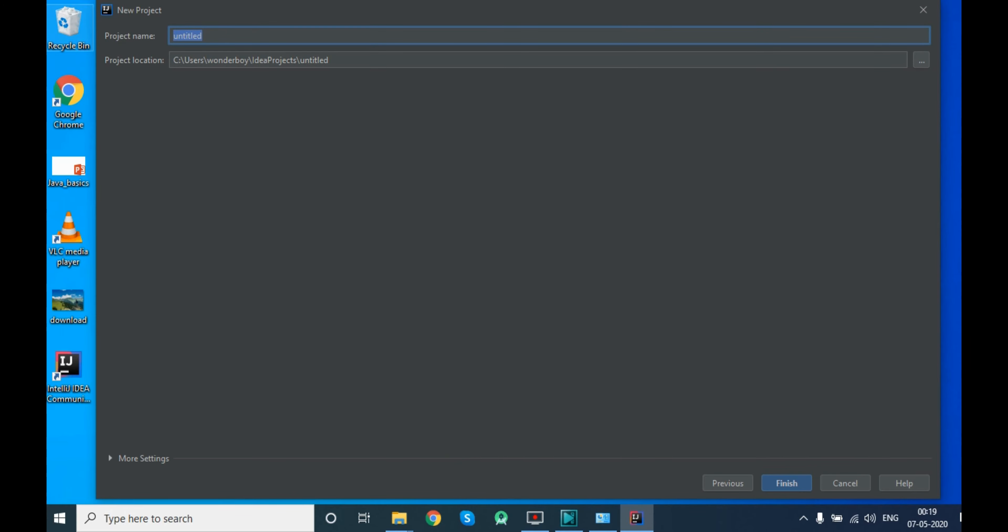
{"action": "type", "text": "FirstJavaProject"}
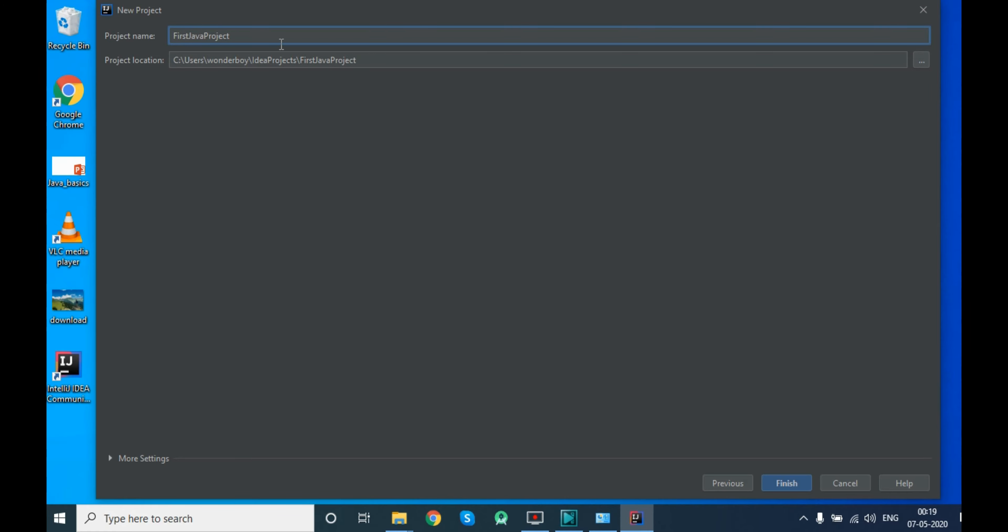
{"action": "left_click", "coordinate": [787, 484]}
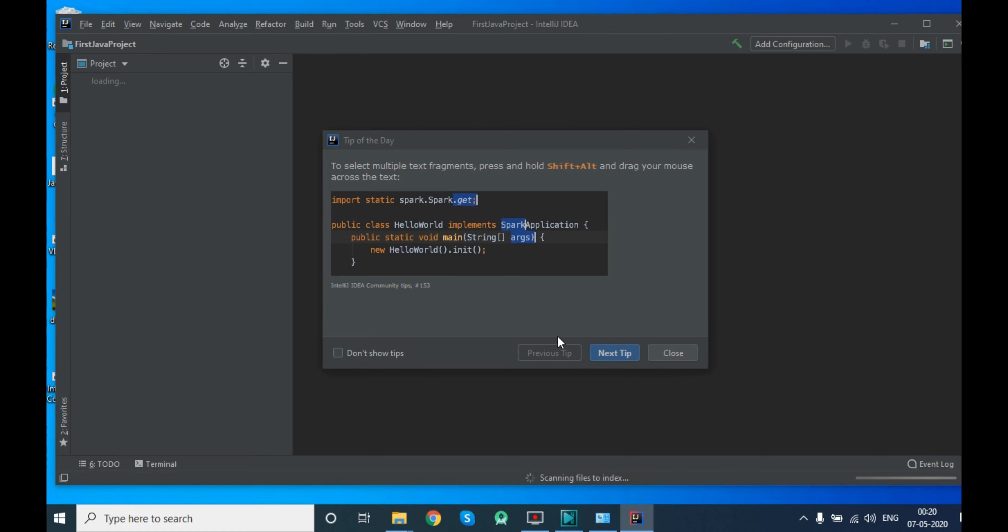
{"action": "left_click", "coordinate": [672, 353]}
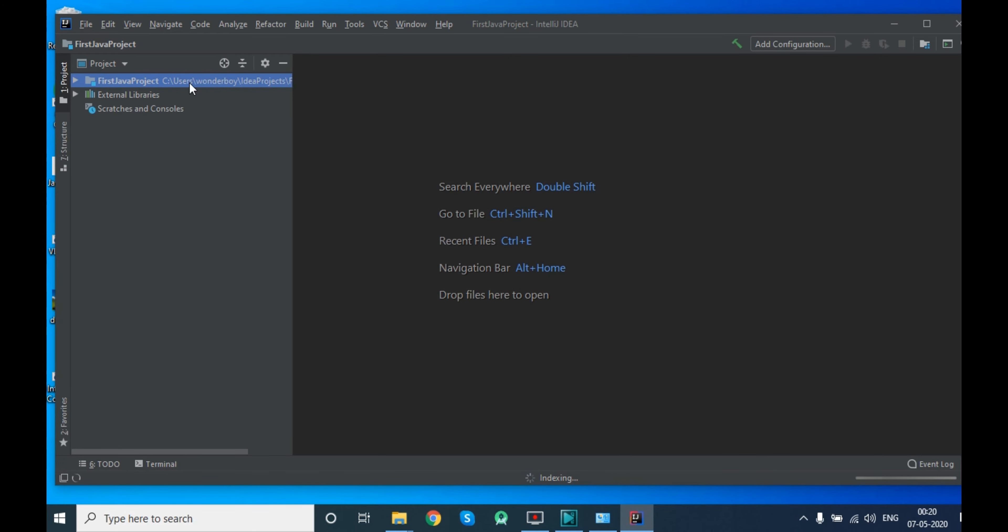
Expand FirstJavaProject in the project tree and maximize the IDE window
{"action": "left_click", "coordinate": [76, 79]}
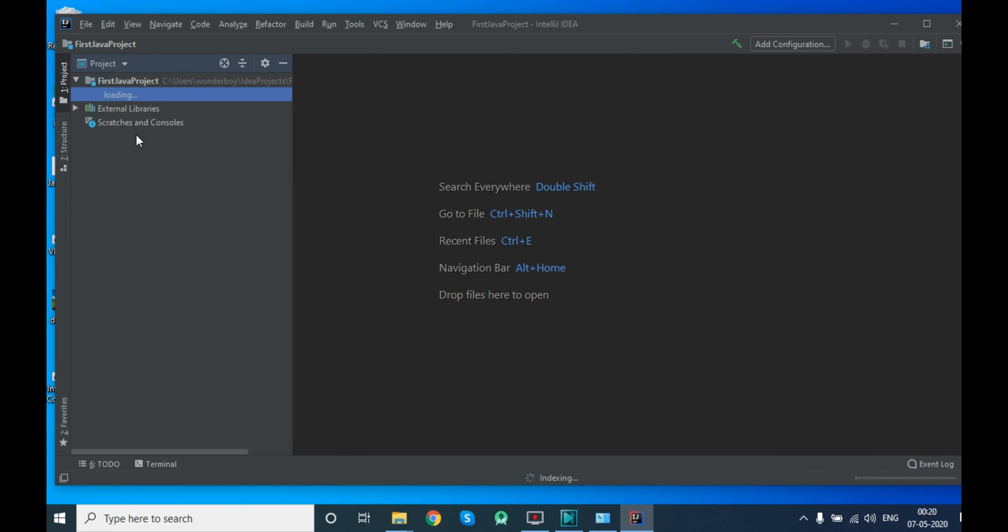
{"action": "left_click", "coordinate": [931, 20]}
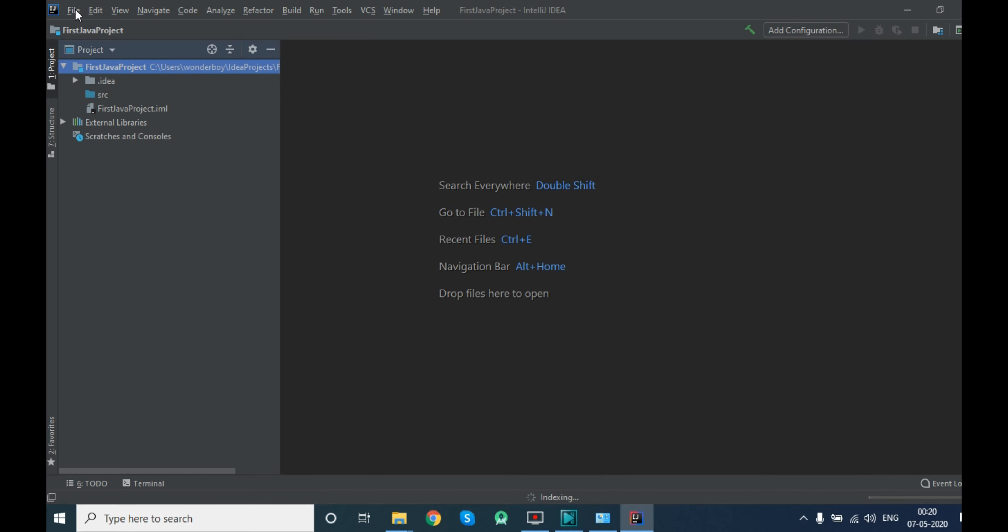
Change the IDE appearance theme to Windows 10 Light in the settings and apply it
{"action": "left_click", "coordinate": [73, 10]}
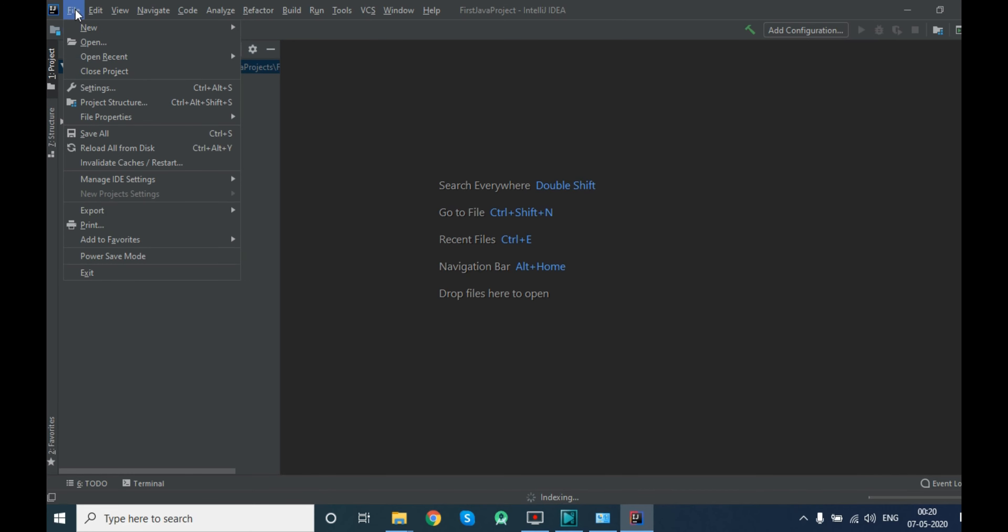
{"action": "left_click", "coordinate": [108, 90]}
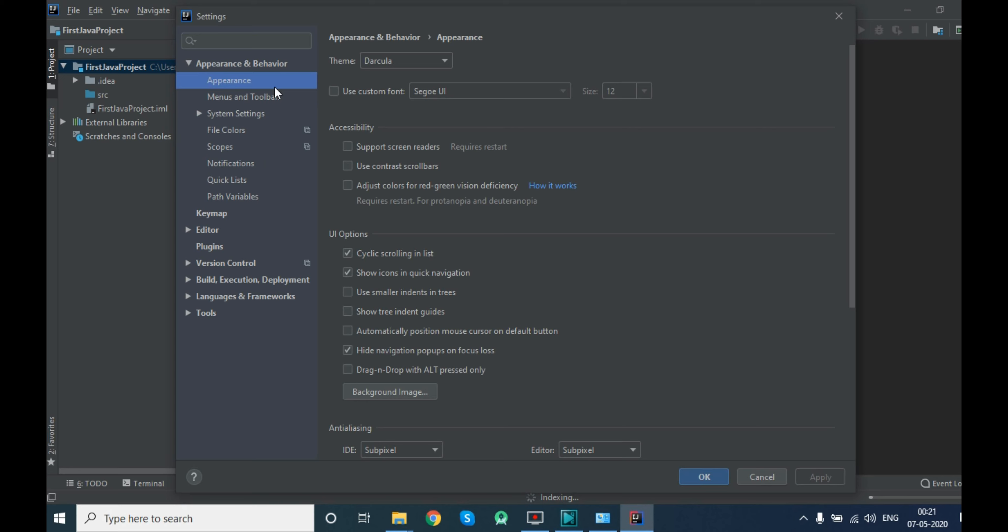
{"action": "left_click", "coordinate": [446, 61]}
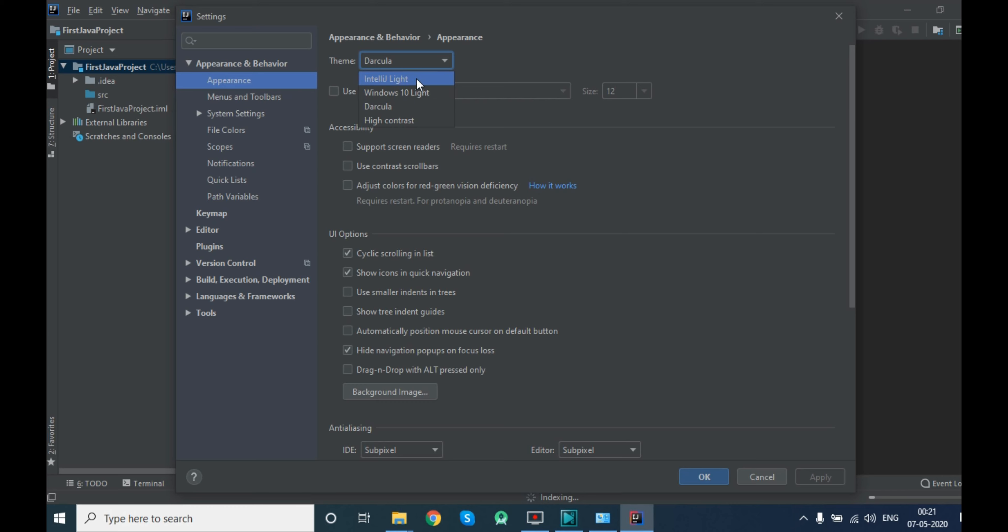
{"action": "left_click", "coordinate": [403, 93]}
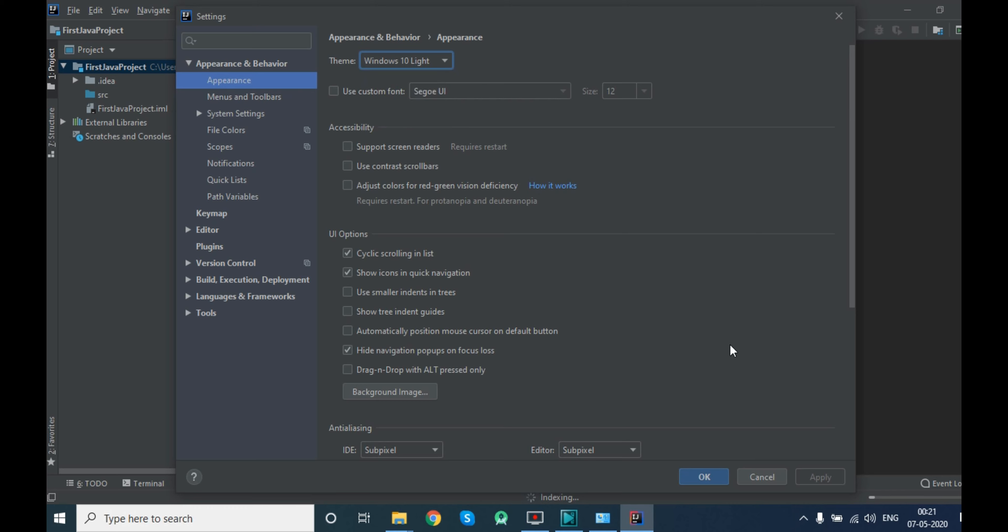
{"action": "left_click", "coordinate": [819, 478]}
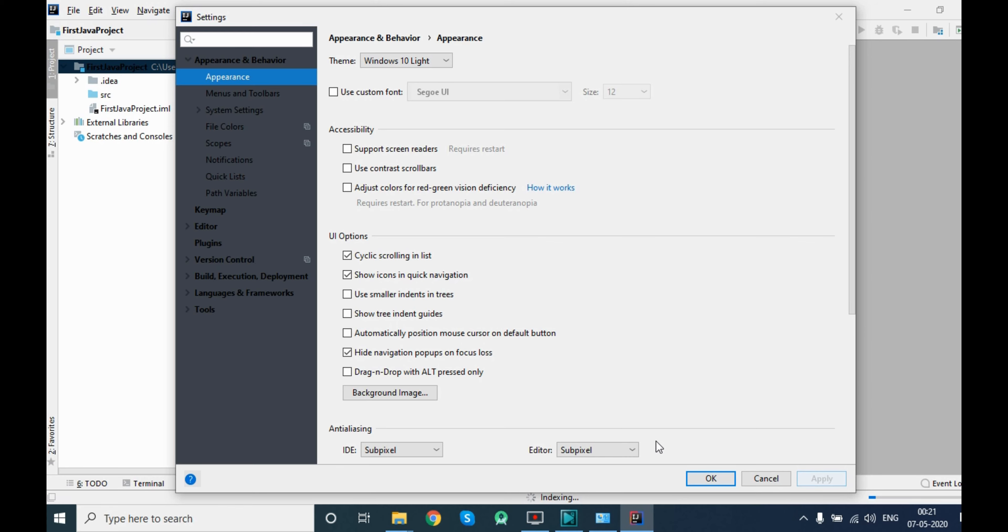
{"action": "left_click", "coordinate": [711, 478]}
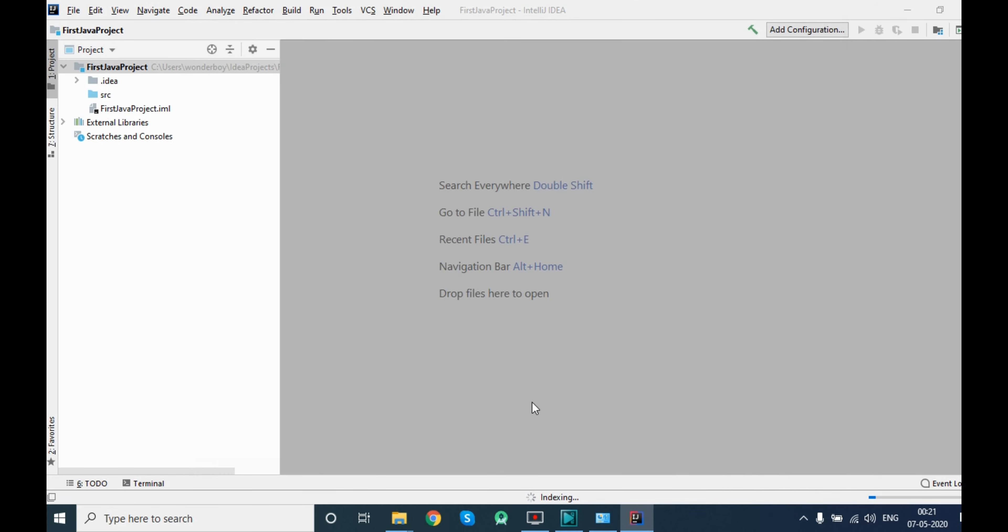
Create a new Java class named FirstJavaFile in the src folder
{"action": "left_click", "coordinate": [104, 97]}
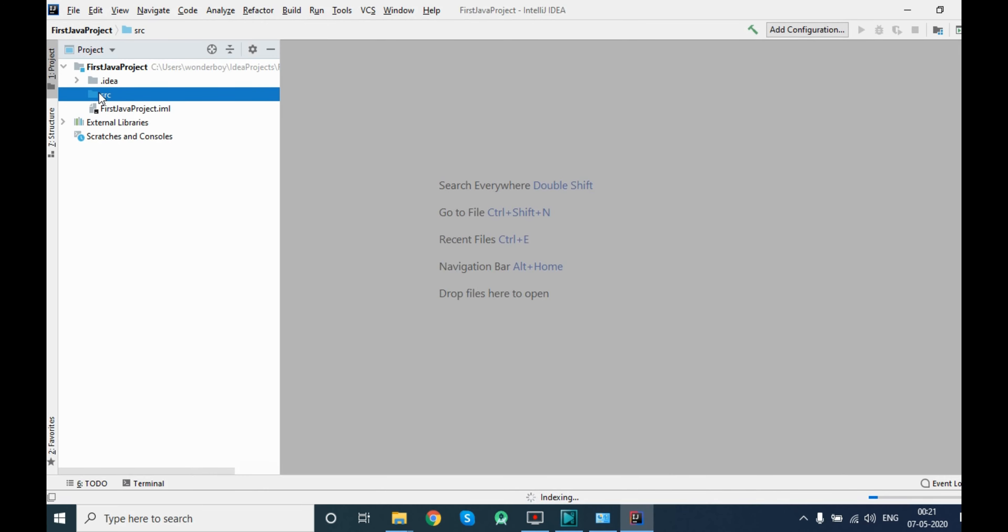
{"action": "right_click", "coordinate": [112, 98]}
{"action": "mouse_move", "coordinate": [117, 100]}
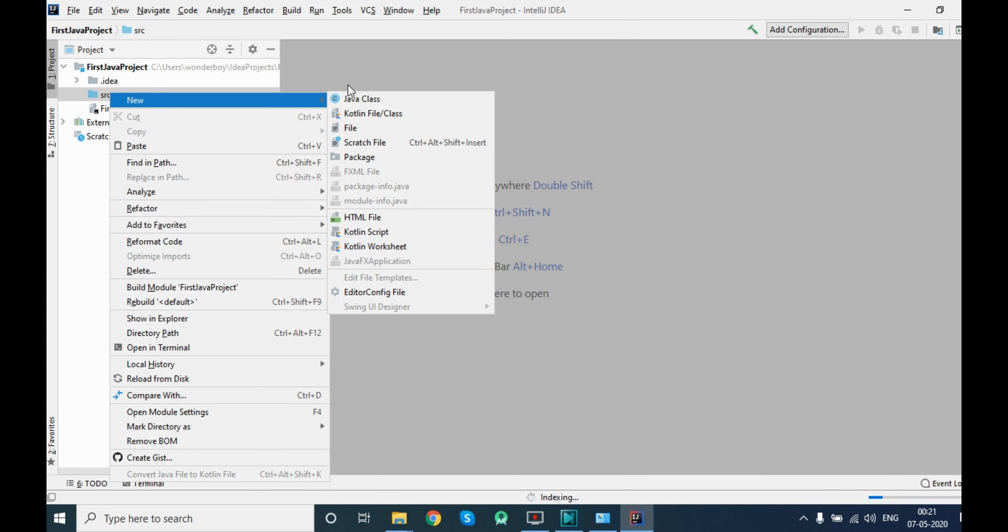
{"action": "left_click", "coordinate": [384, 98]}
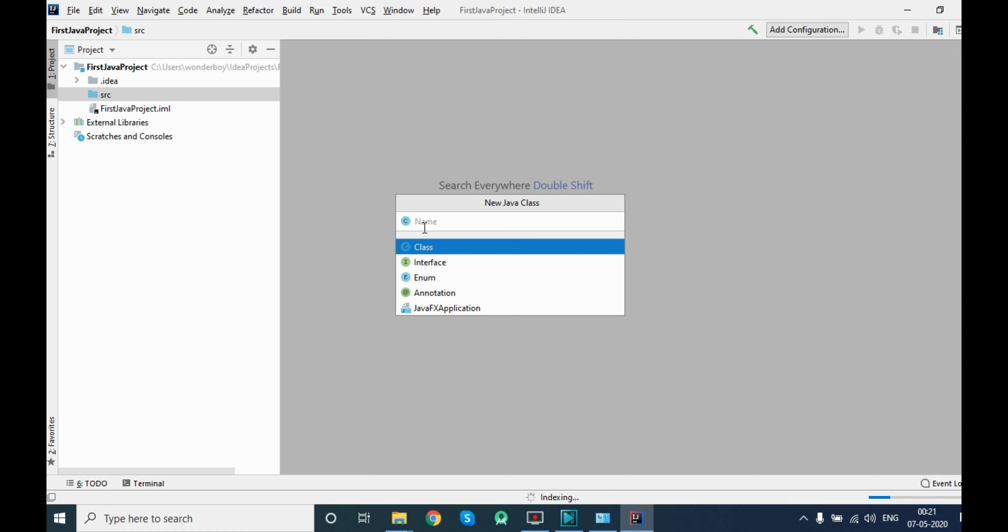
{"action": "type", "text": "FirstJavaFile"}
{"action": "key", "text": "Return"}
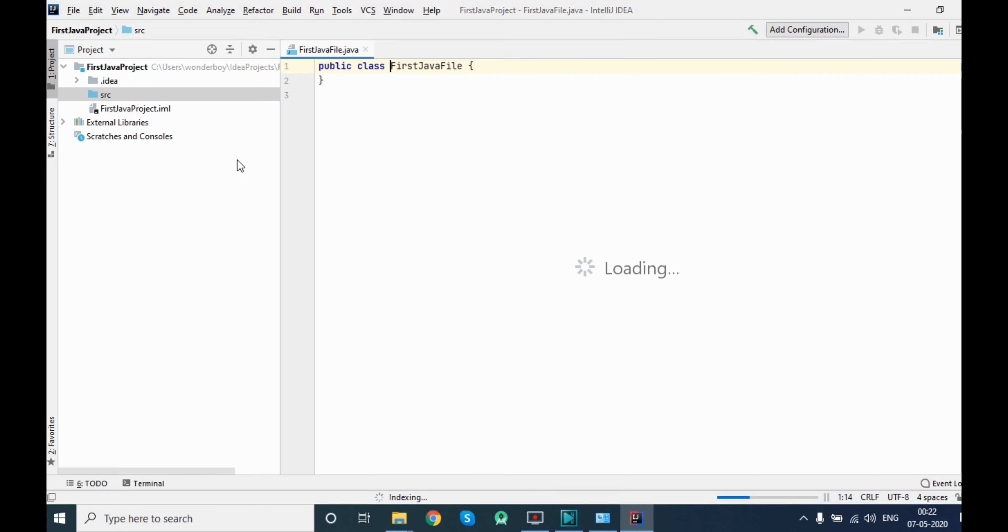